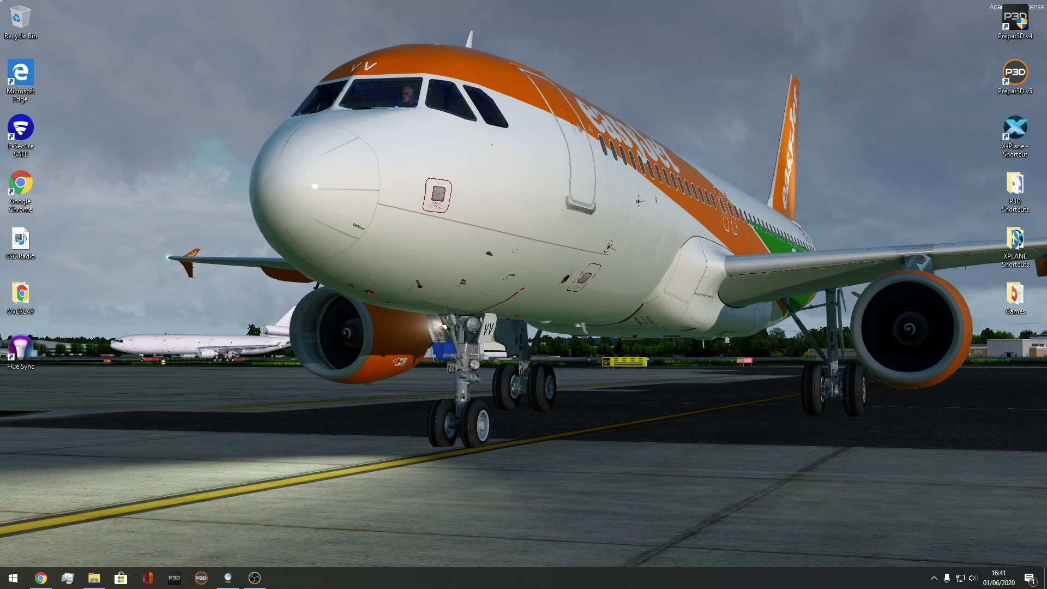
Switch to Chrome and download the TomatoShade preset from the iniBuilds P3D Presets page.
{"action": "left_click", "coordinate": [41, 577]}
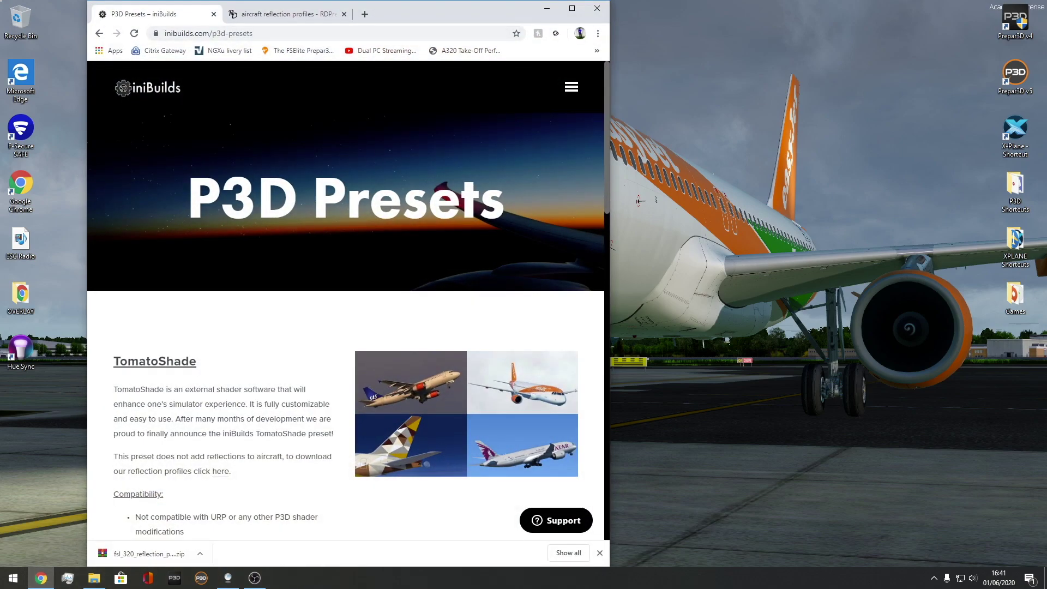
{"action": "left_click_drag", "start_coordinate": [515, 14], "coordinate": [656, 14]}
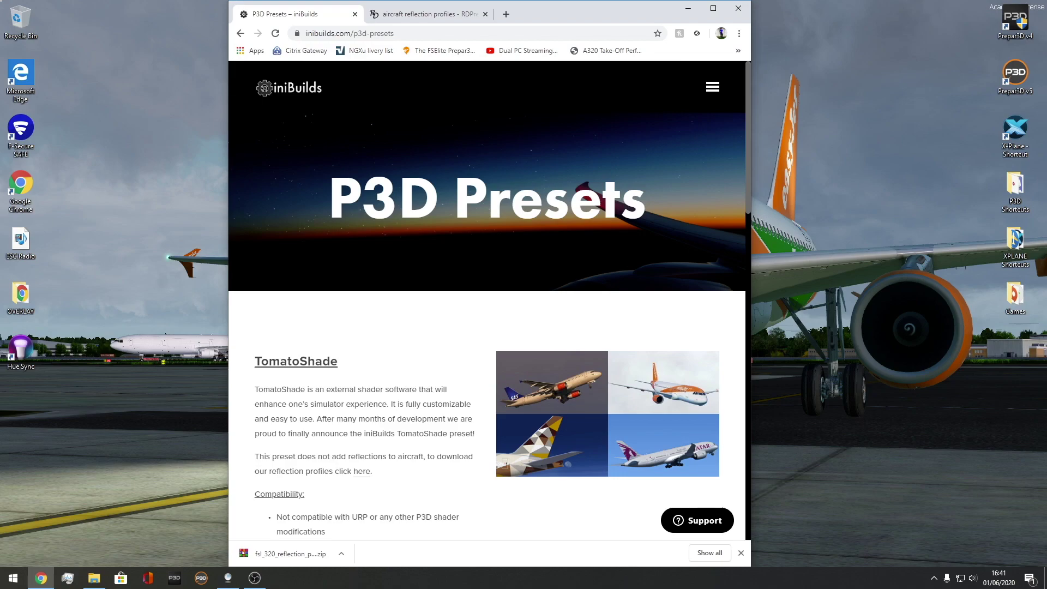
{"action": "scroll", "coordinate": [486, 294], "scroll_direction": "down", "scroll_amount": 4}
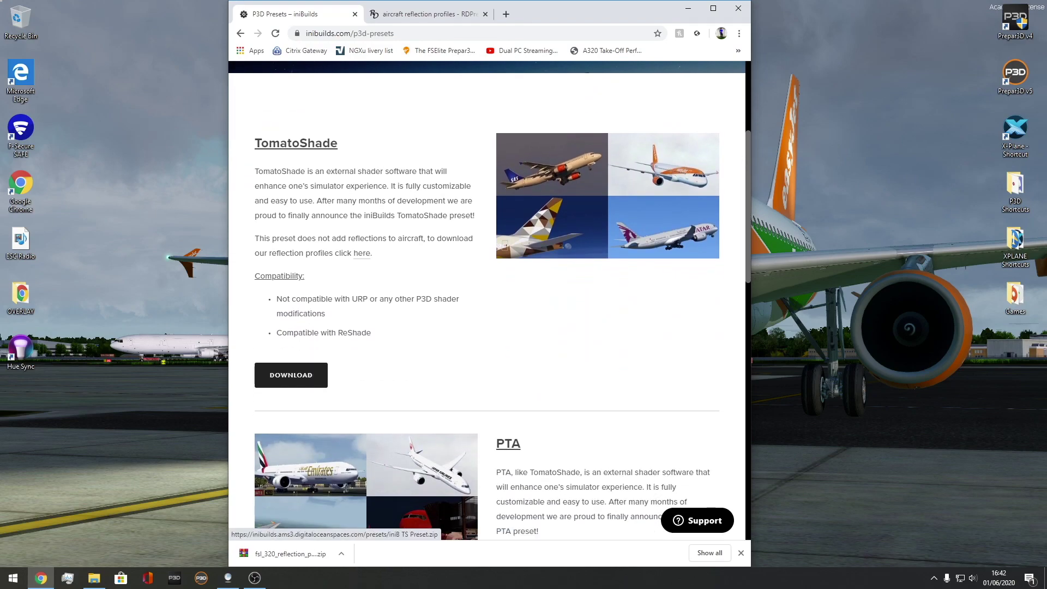
{"action": "left_click", "coordinate": [291, 375]}
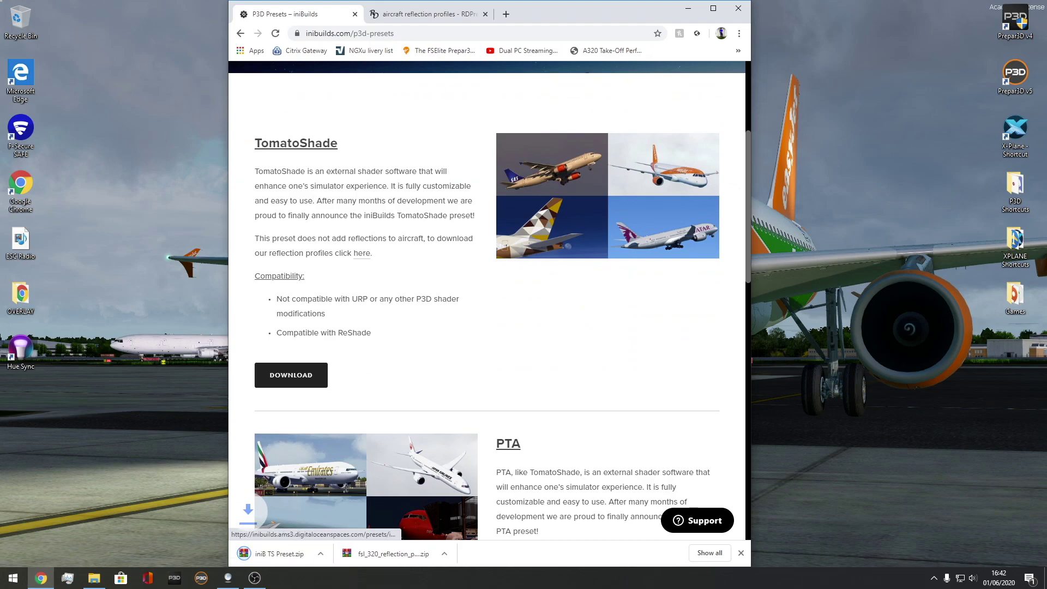
Extract the iniB TS Preset archive in the Downloads folder into its own iniB TS Preset folder.
{"action": "left_click", "coordinate": [94, 578]}
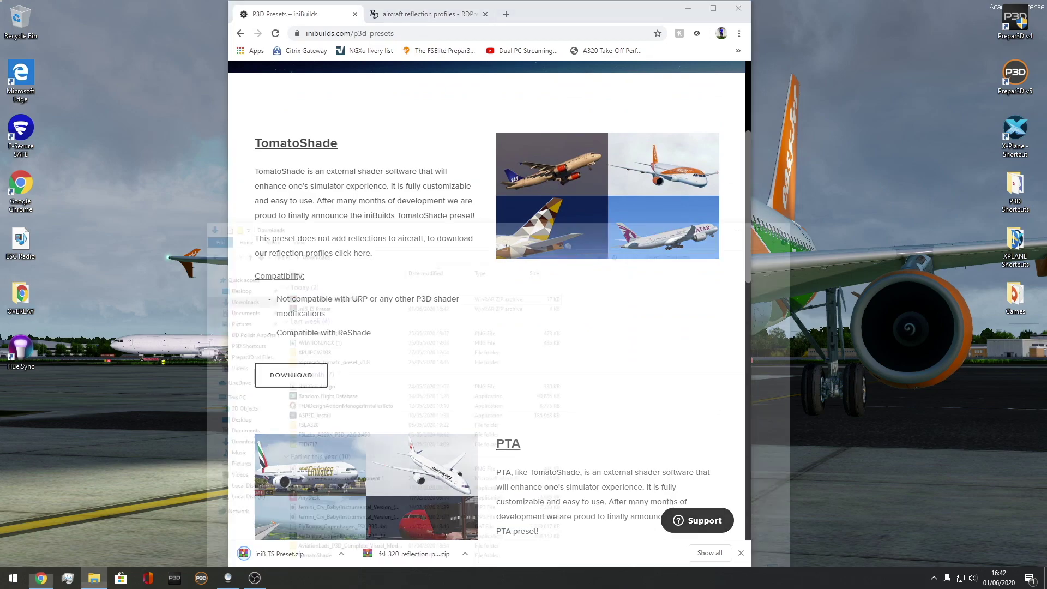
{"action": "left_click", "coordinate": [363, 242]}
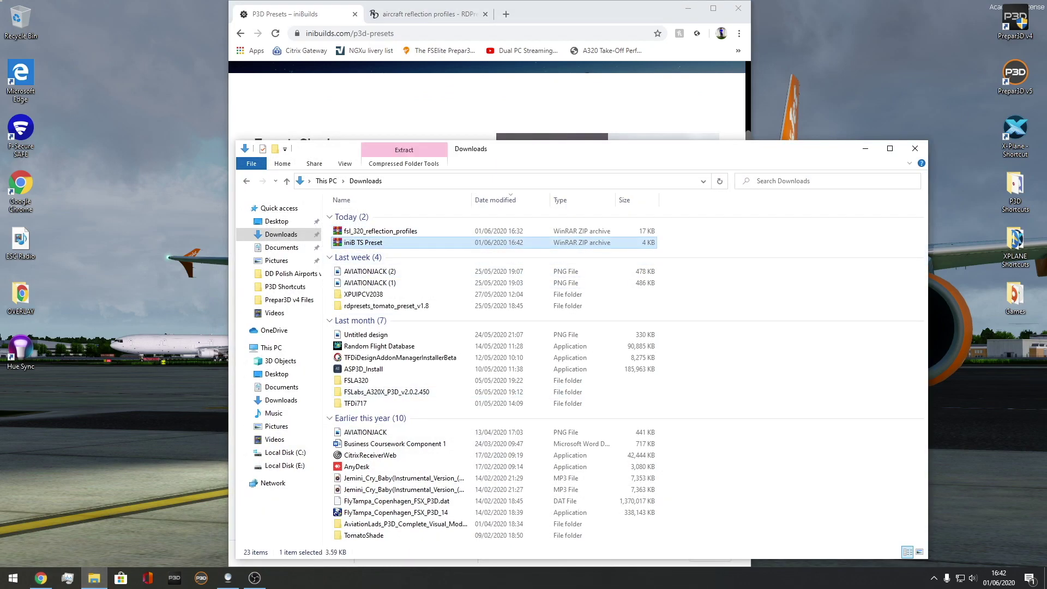
{"action": "right_click", "coordinate": [356, 243]}
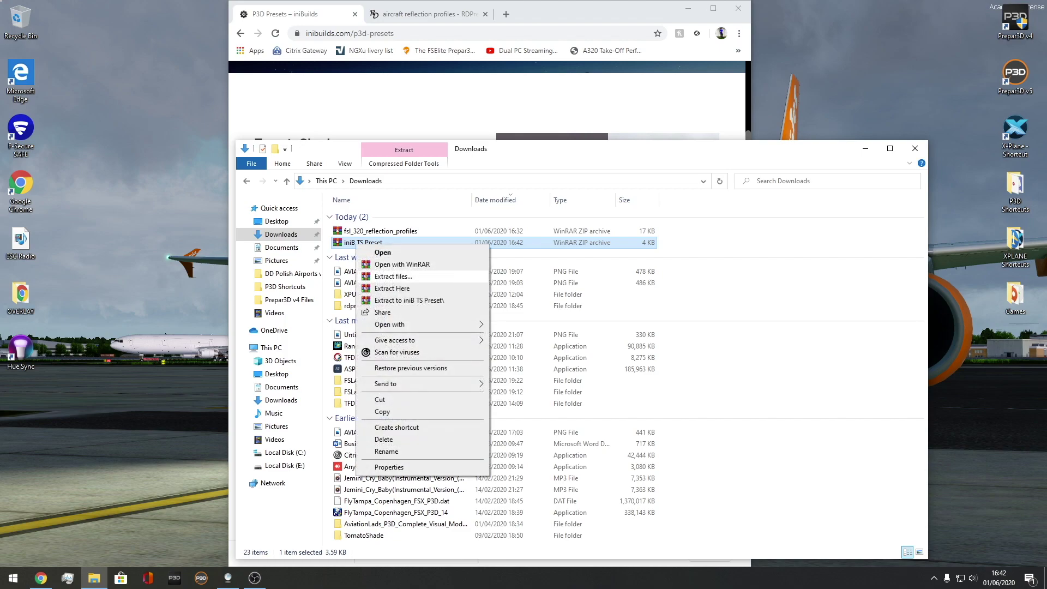
{"action": "left_click", "coordinate": [382, 301]}
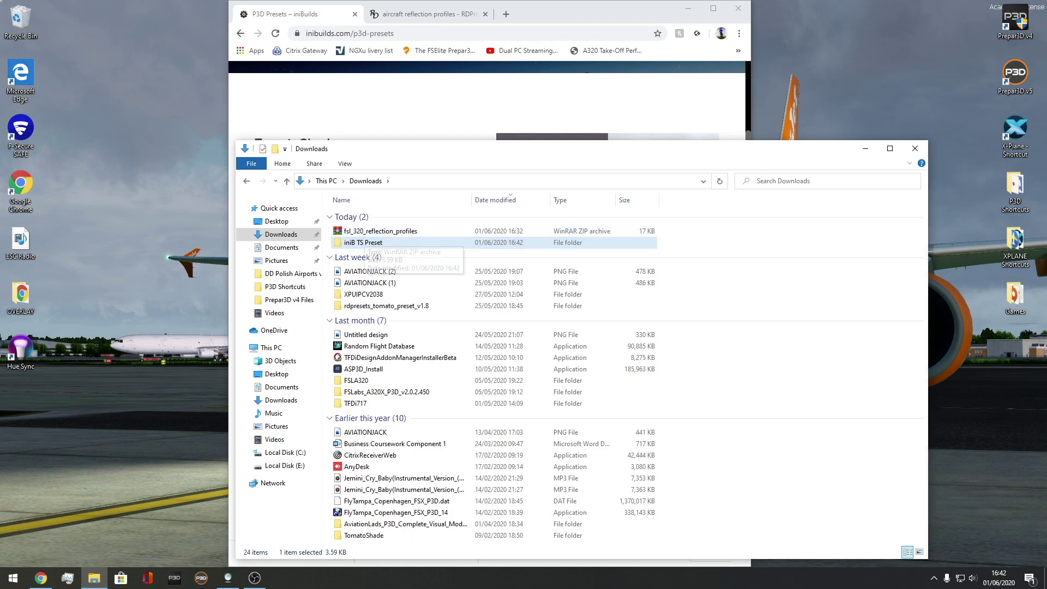
Locate the iniB TS configuration file inside the nested iniB TS Preset folder.
{"action": "double_click", "coordinate": [354, 253]}
{"action": "double_click", "coordinate": [355, 215]}
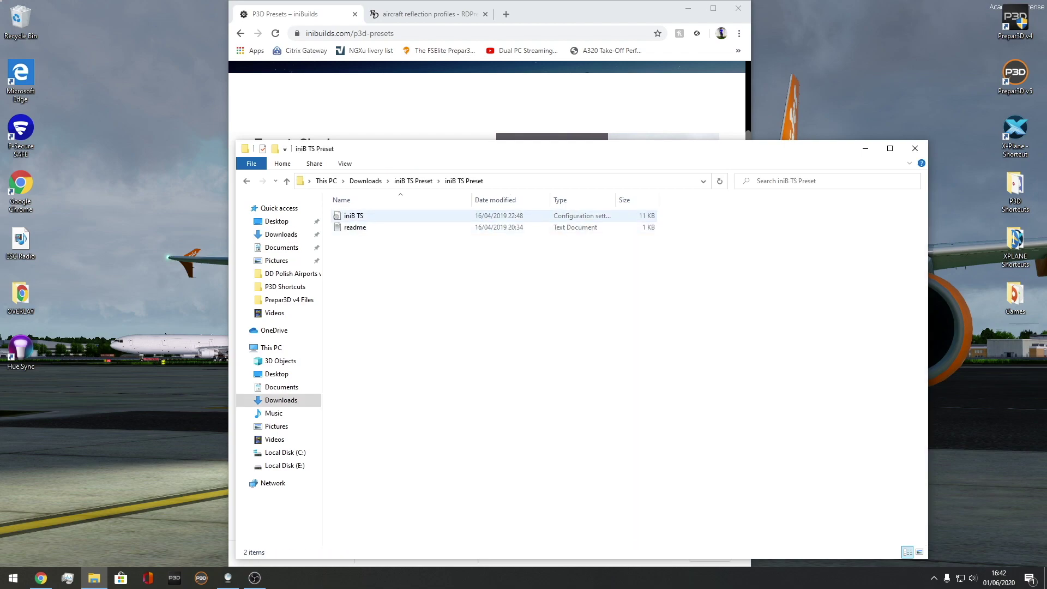
{"action": "left_click", "coordinate": [354, 215]}
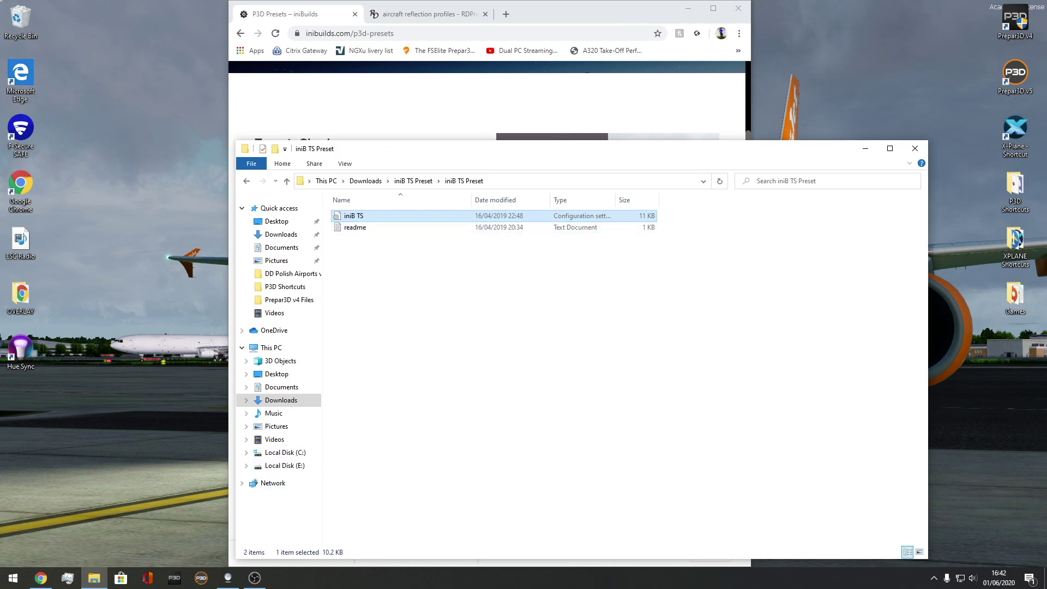
Return to Downloads and launch the TomatoShade application from the TomatoShade folder.
{"action": "mouse_move", "coordinate": [227, 577]}
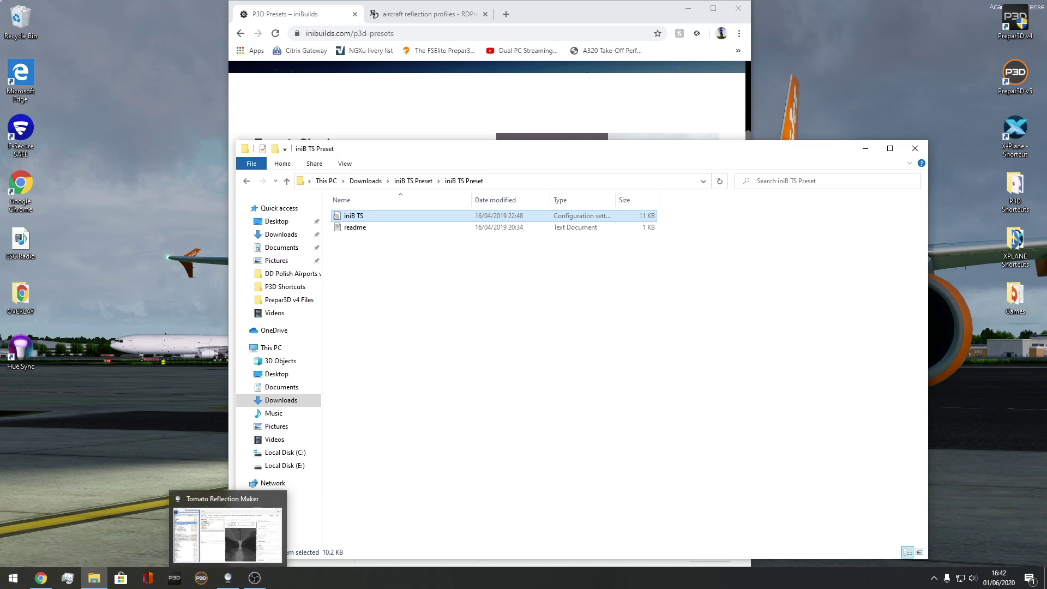
{"action": "key", "text": "alt+Up"}
{"action": "key", "text": "alt+Up"}
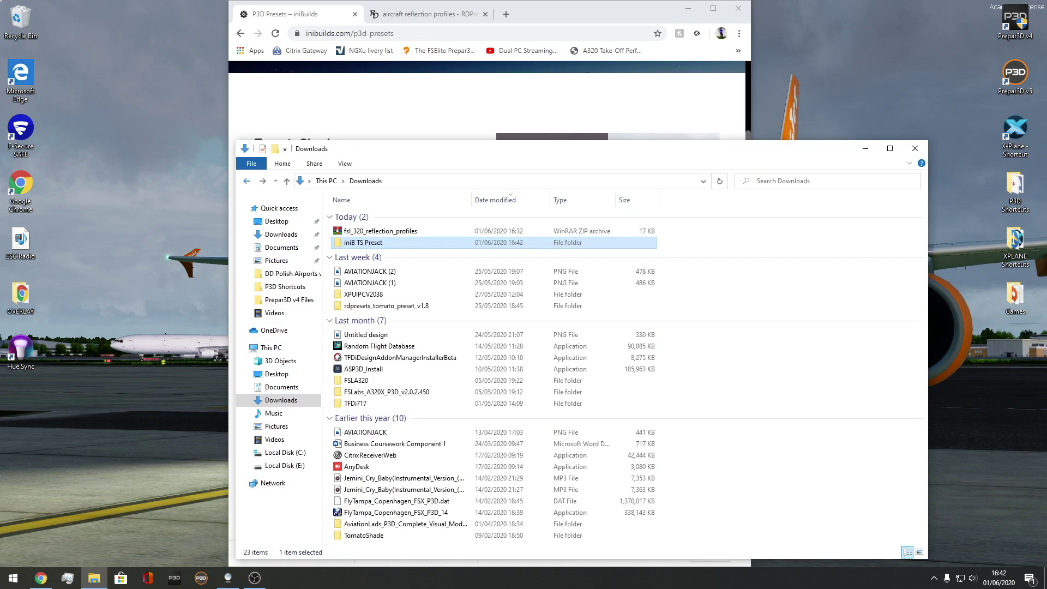
{"action": "double_click", "coordinate": [364, 534]}
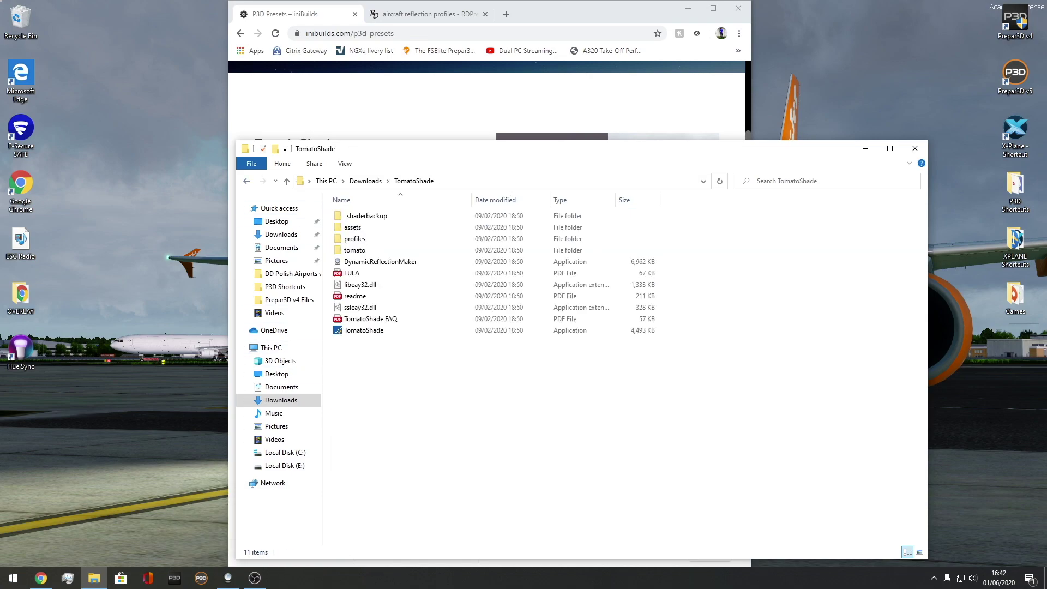
{"action": "right_click", "coordinate": [376, 330]}
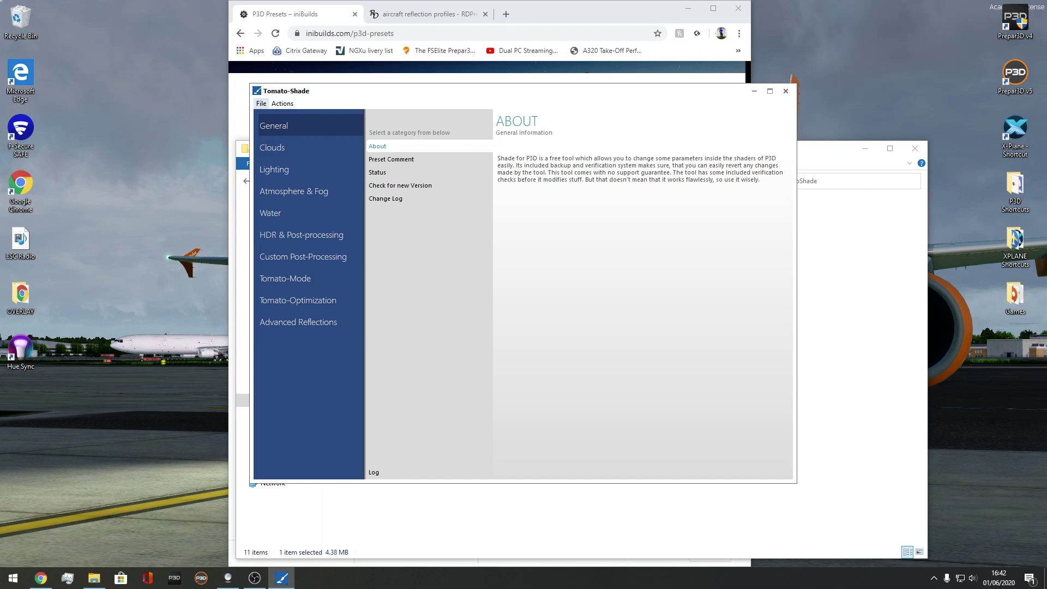
Choose the iniB TS preset from the nested iniB TS Preset folder in Downloads for loading, and view the preset comment.
{"action": "left_click", "coordinate": [261, 103]}
{"action": "key", "text": "Return"}
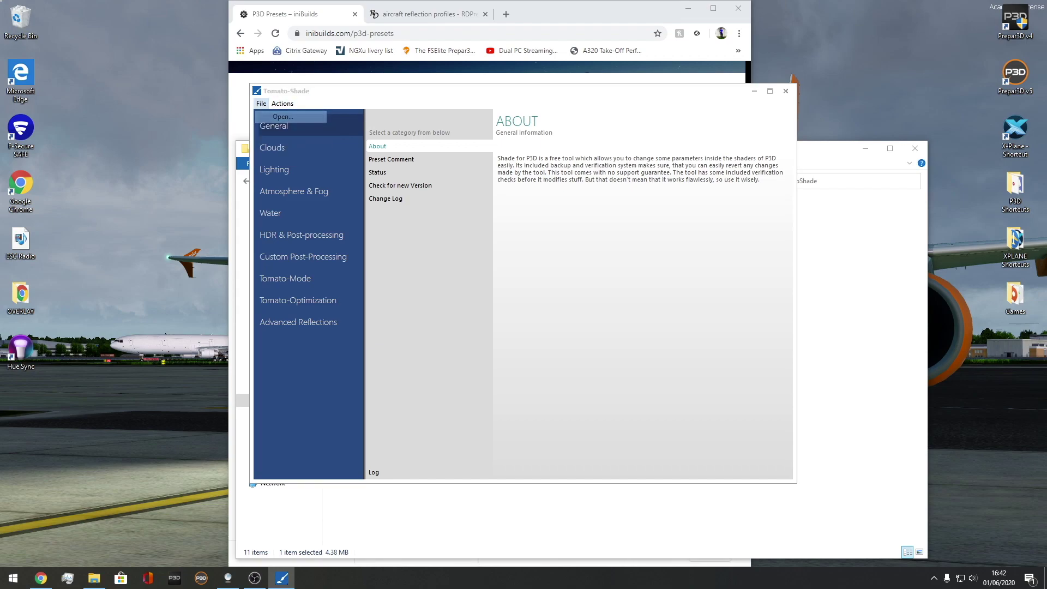
{"action": "left_click", "coordinate": [497, 75]}
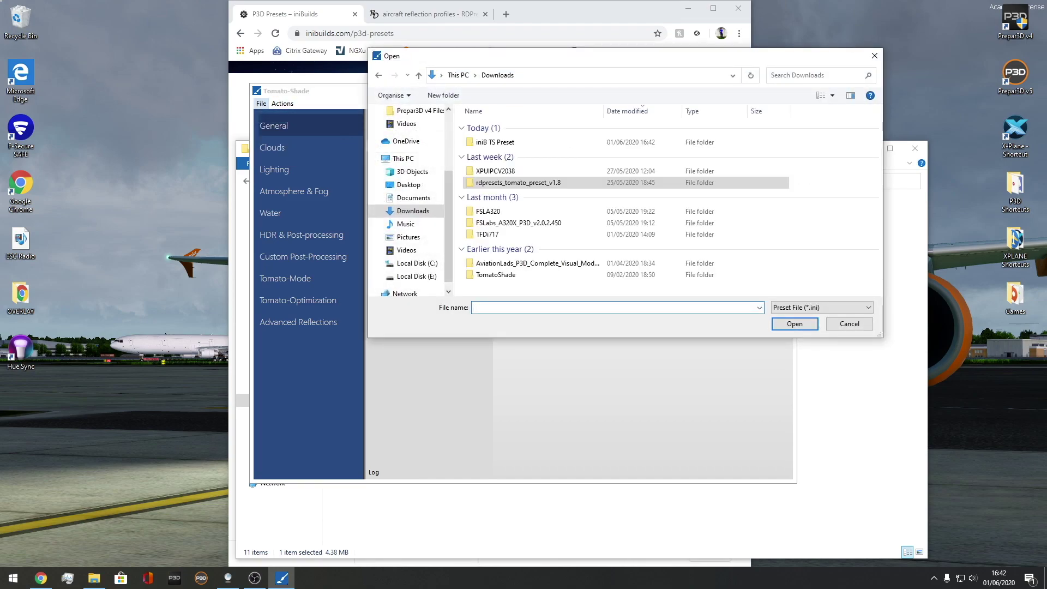
{"action": "double_click", "coordinate": [495, 141]}
{"action": "double_click", "coordinate": [495, 126]}
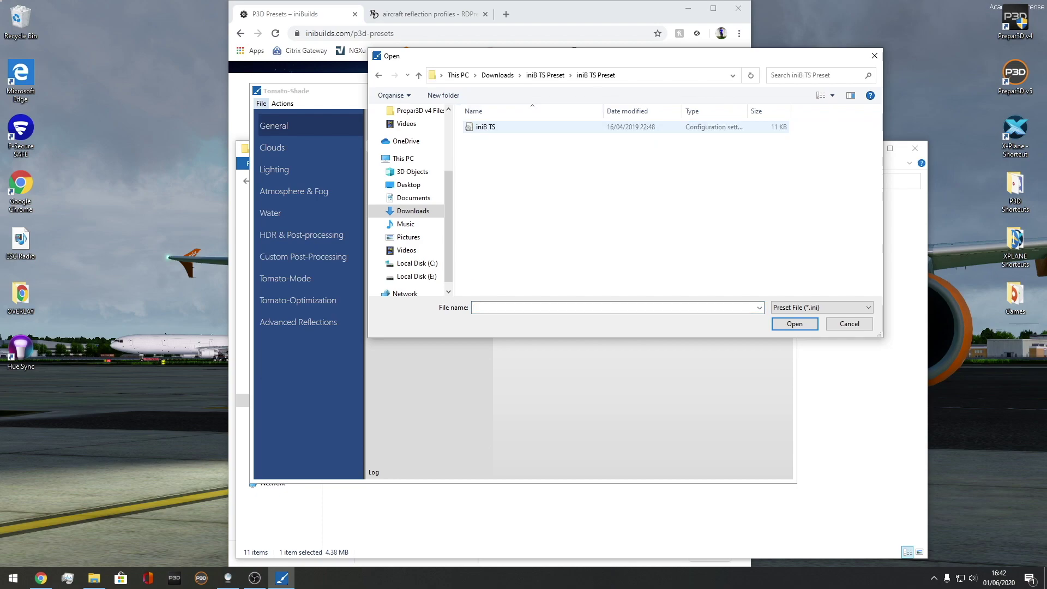
{"action": "left_click", "coordinate": [485, 126]}
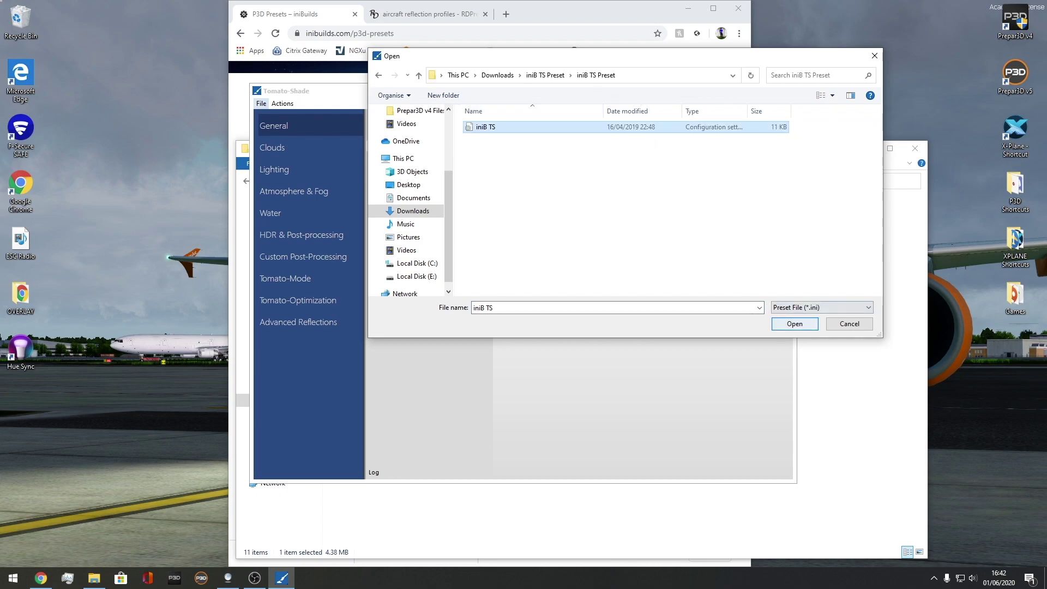
{"action": "key", "text": "Return"}
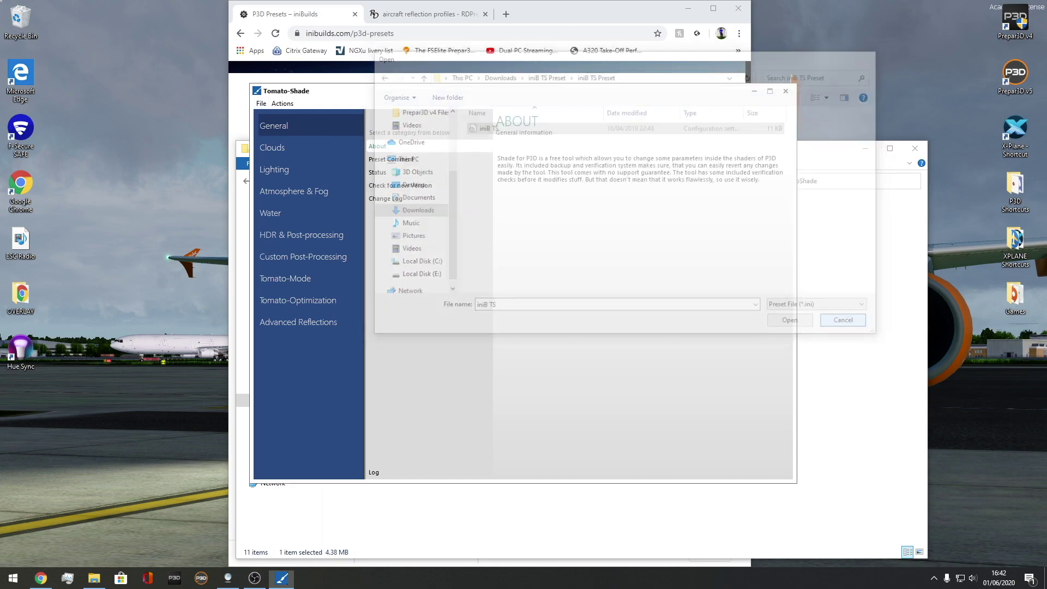
{"action": "left_click", "coordinate": [391, 158]}
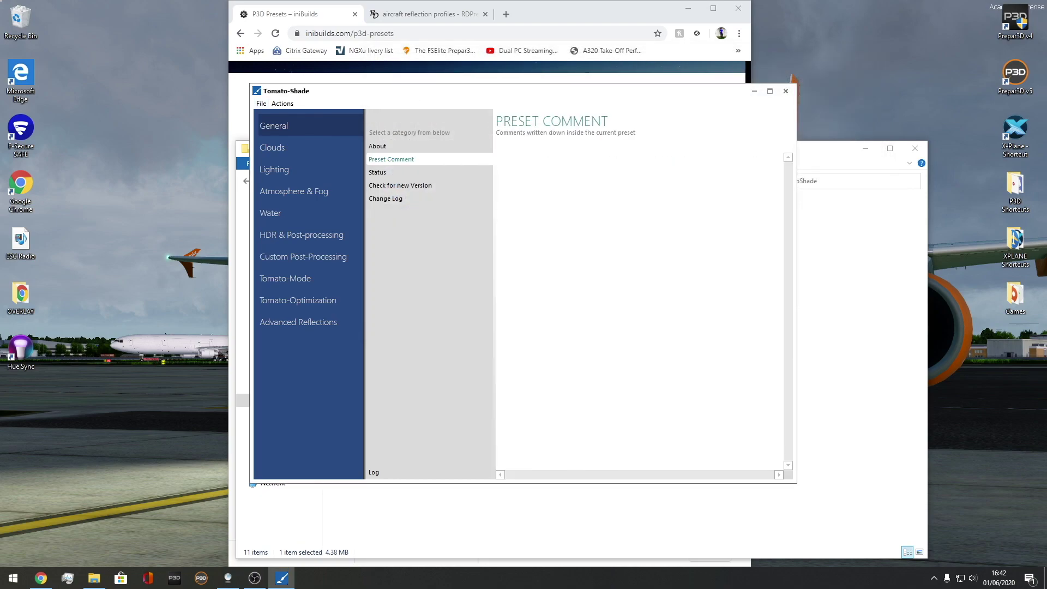
Run the Apply Preset command and close Tomato-Shade.
{"action": "left_click", "coordinate": [282, 103]}
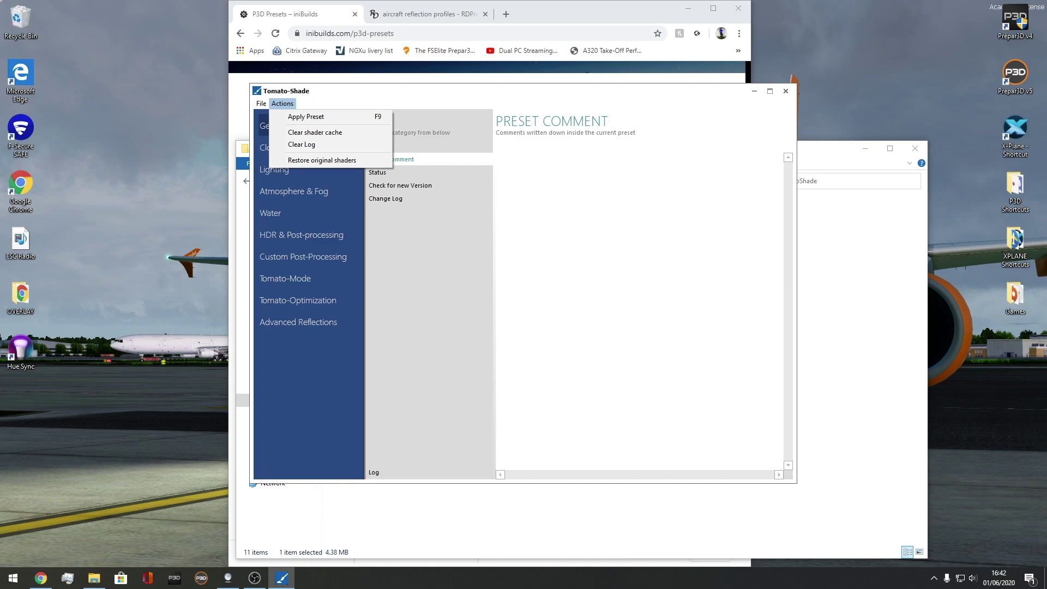
{"action": "key", "text": "Left"}
{"action": "key", "text": "Right"}
{"action": "key", "text": "Left"}
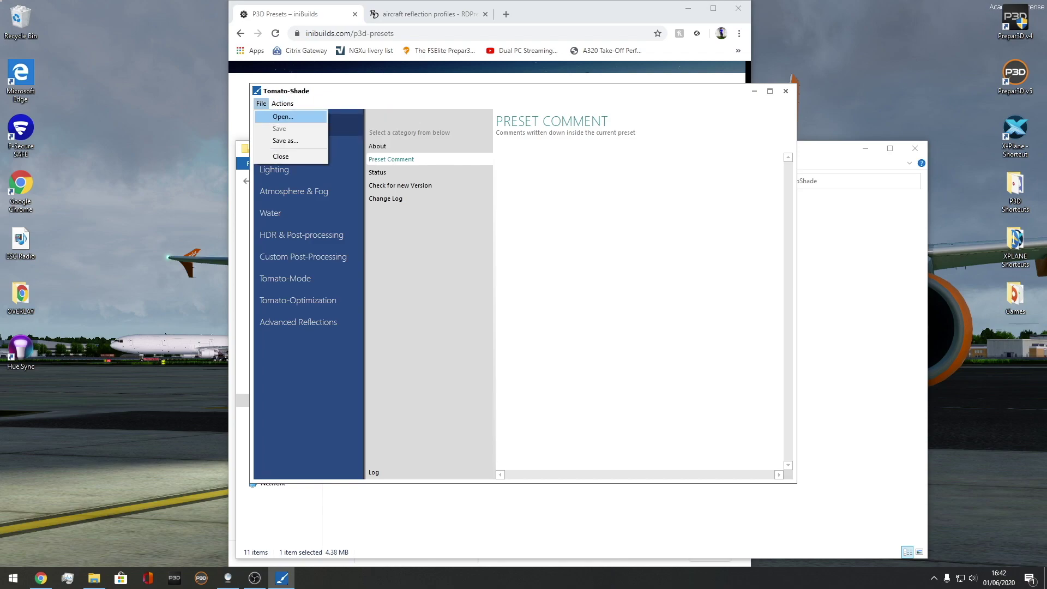
{"action": "key", "text": "Right"}
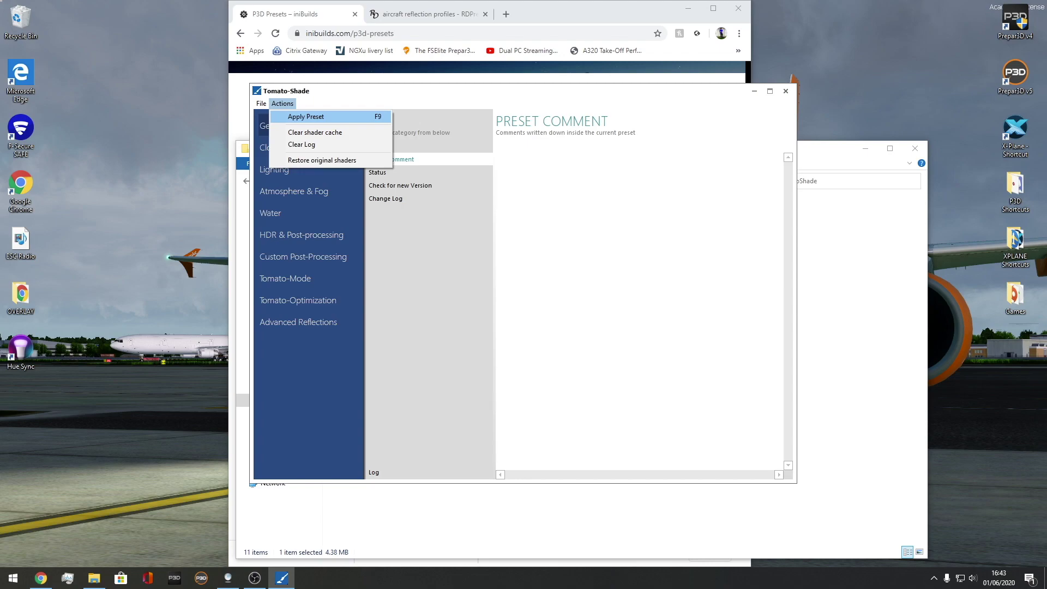
{"action": "key", "text": "Return"}
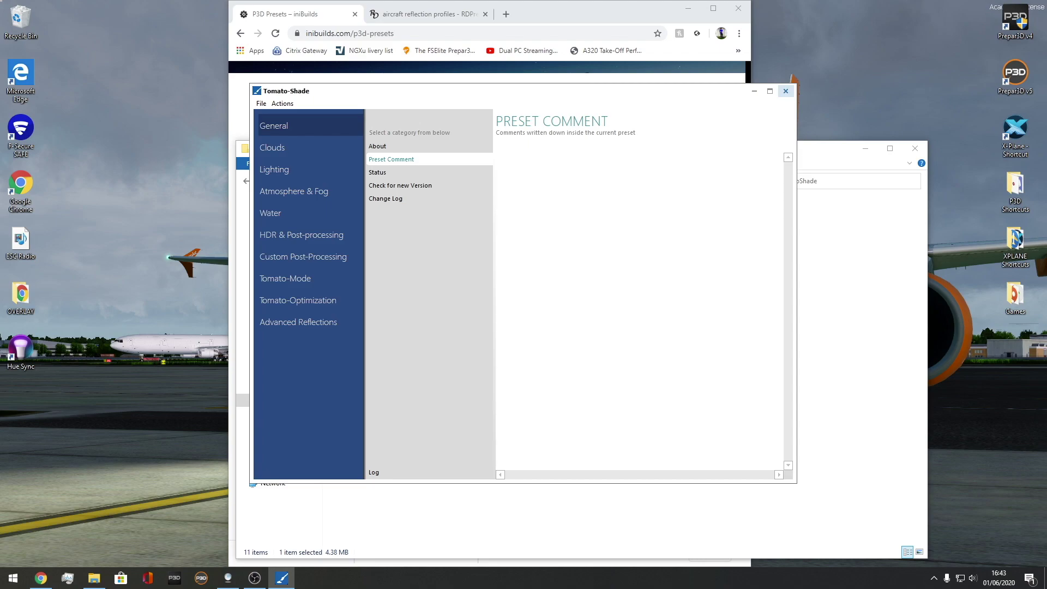
{"action": "left_click", "coordinate": [785, 91]}
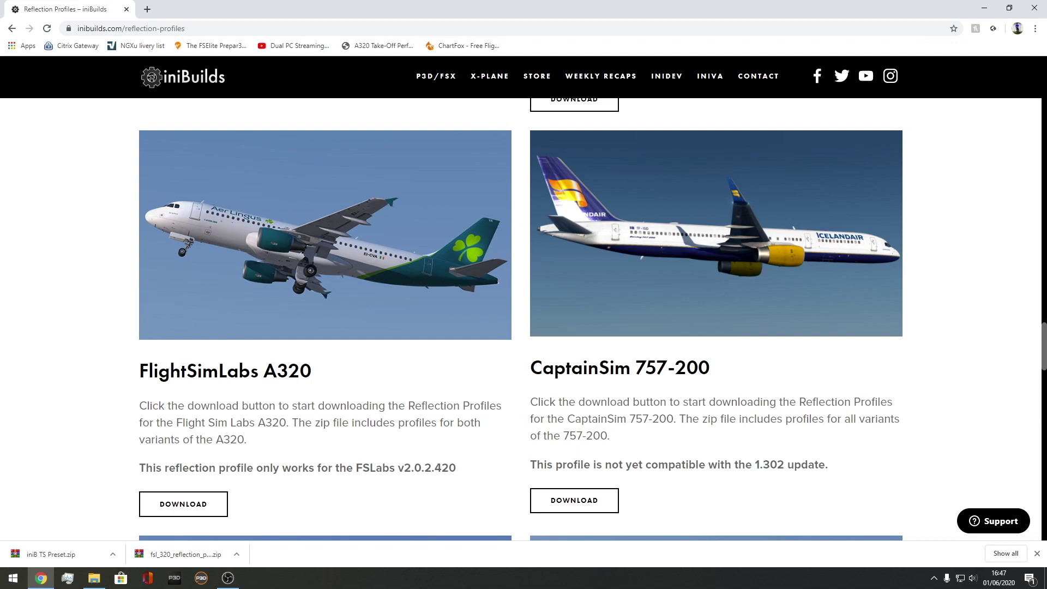
Switch to File Explorer and check the A320 reflection profile files in the FSLA320 folder in Downloads.
{"action": "left_click", "coordinate": [93, 578]}
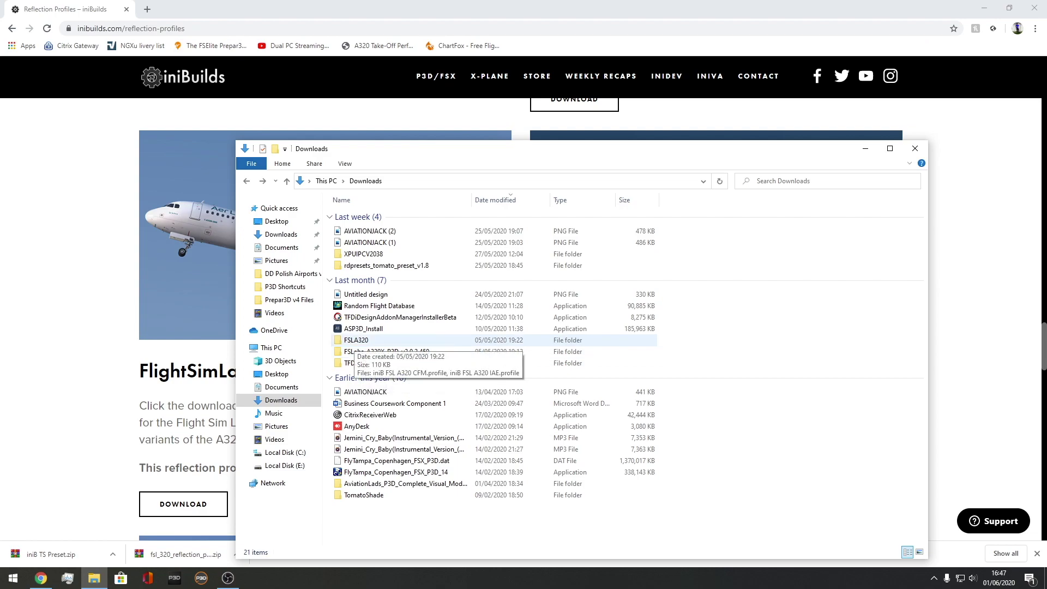
{"action": "double_click", "coordinate": [365, 340]}
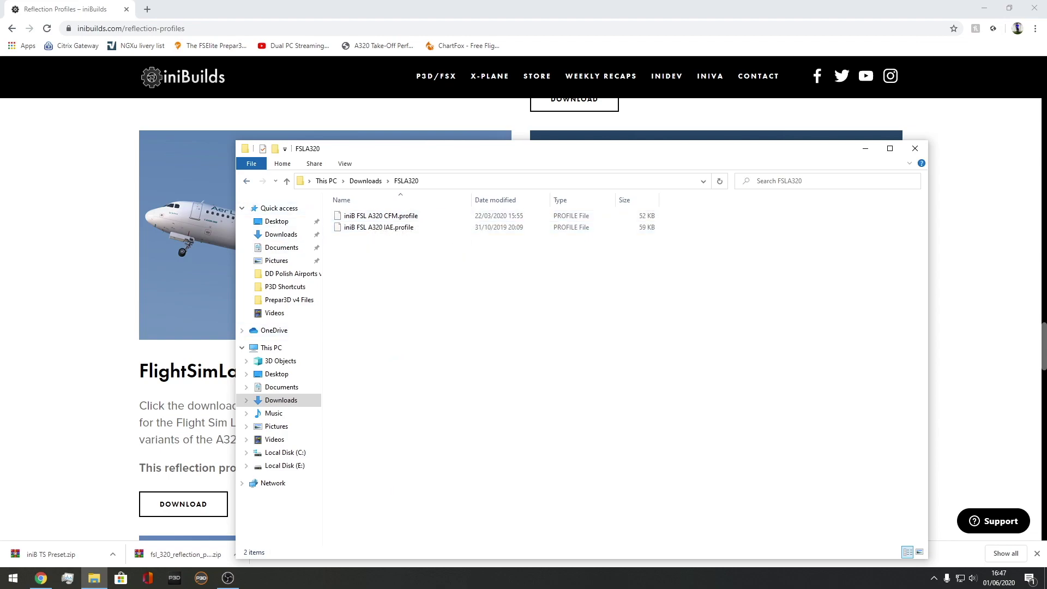
{"action": "left_click", "coordinate": [246, 180]}
Launch DynamicReflectionMaker from the TomatoShade folder in Downloads.
{"action": "double_click", "coordinate": [363, 495]}
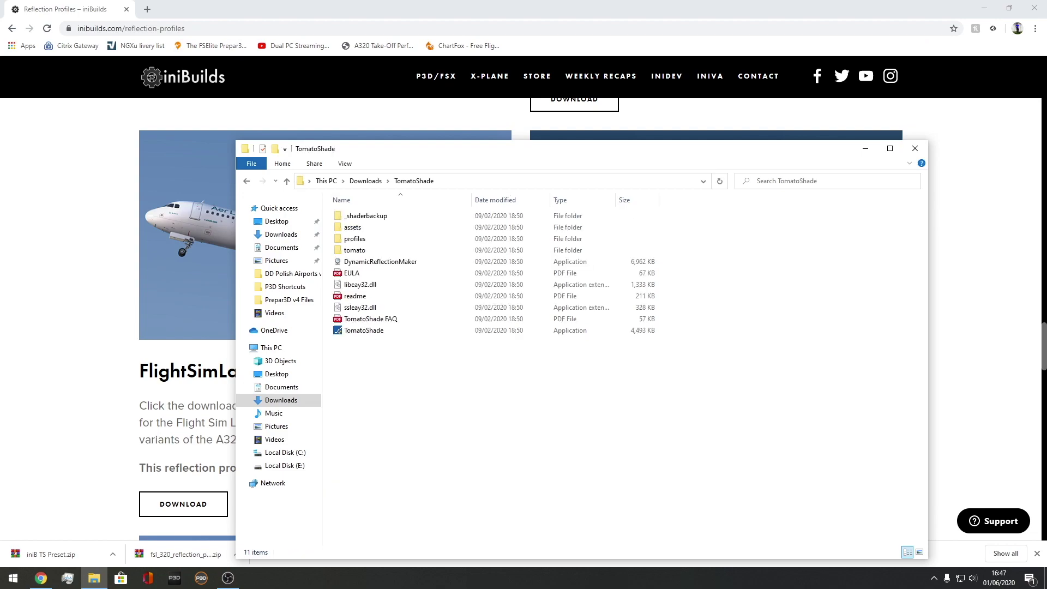
{"action": "left_click", "coordinate": [380, 261]}
{"action": "right_click", "coordinate": [375, 260]}
{"action": "left_click", "coordinate": [414, 281]}
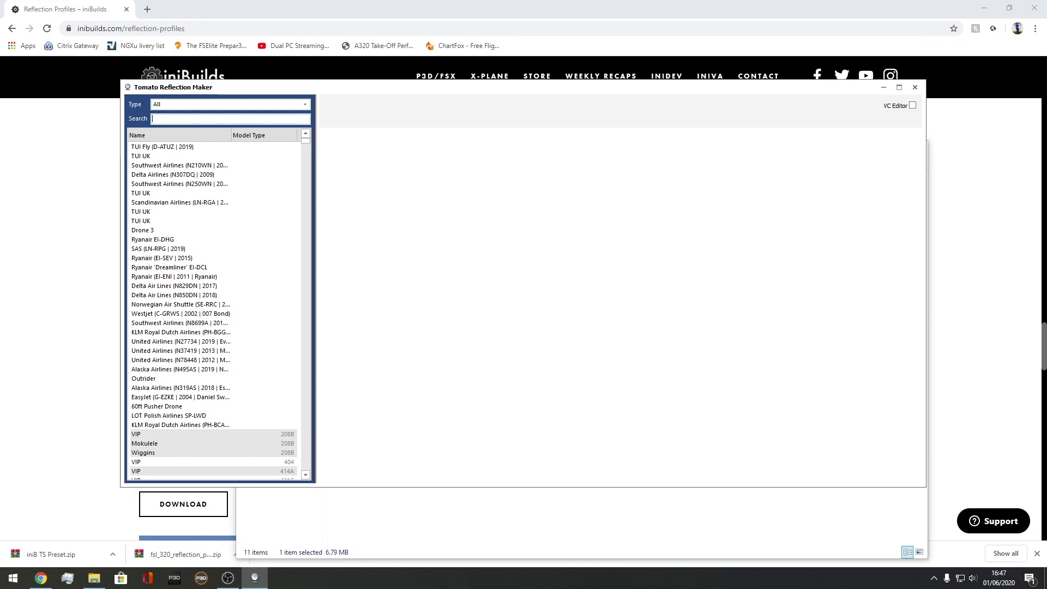
Filter the aircraft list by "fs" and select the EasyJet G-EZTY livery of the A320-214 (CFM).
{"action": "type", "text": "fs"}
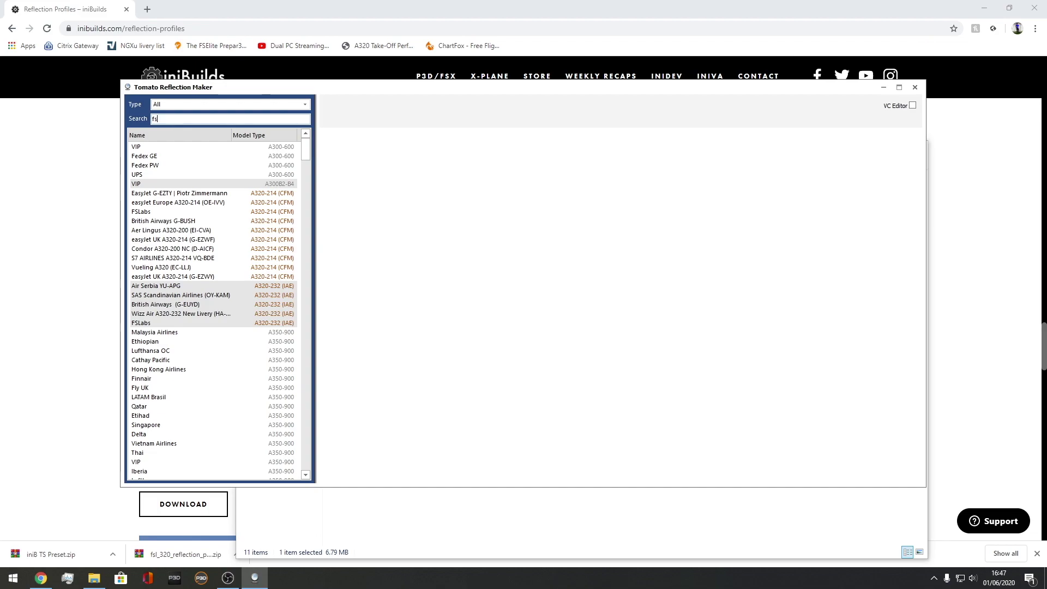
{"action": "left_click", "coordinate": [180, 323]}
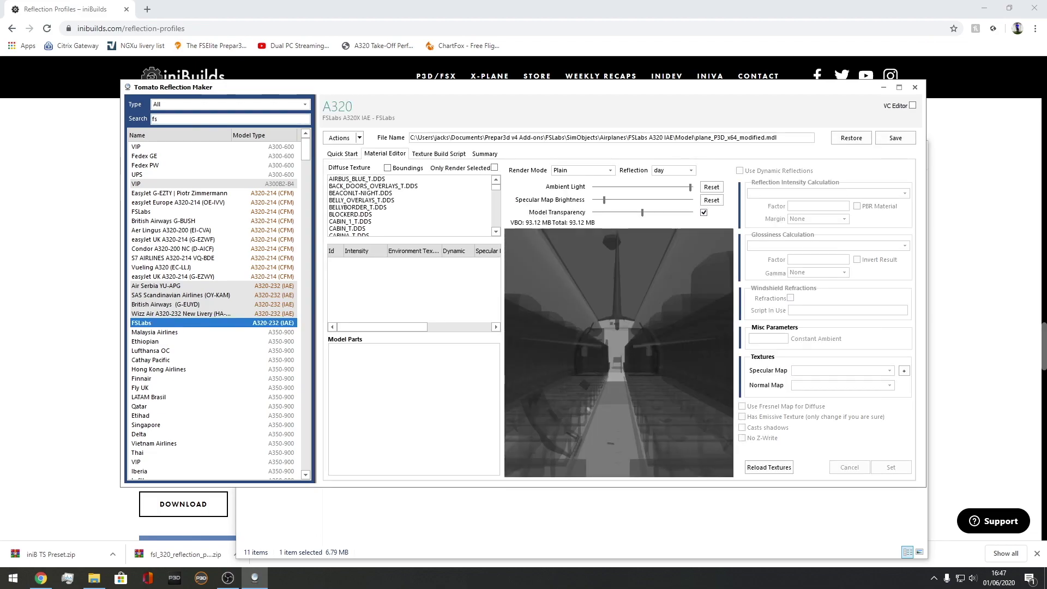
{"action": "left_click", "coordinate": [180, 203]}
{"action": "left_click", "coordinate": [180, 193]}
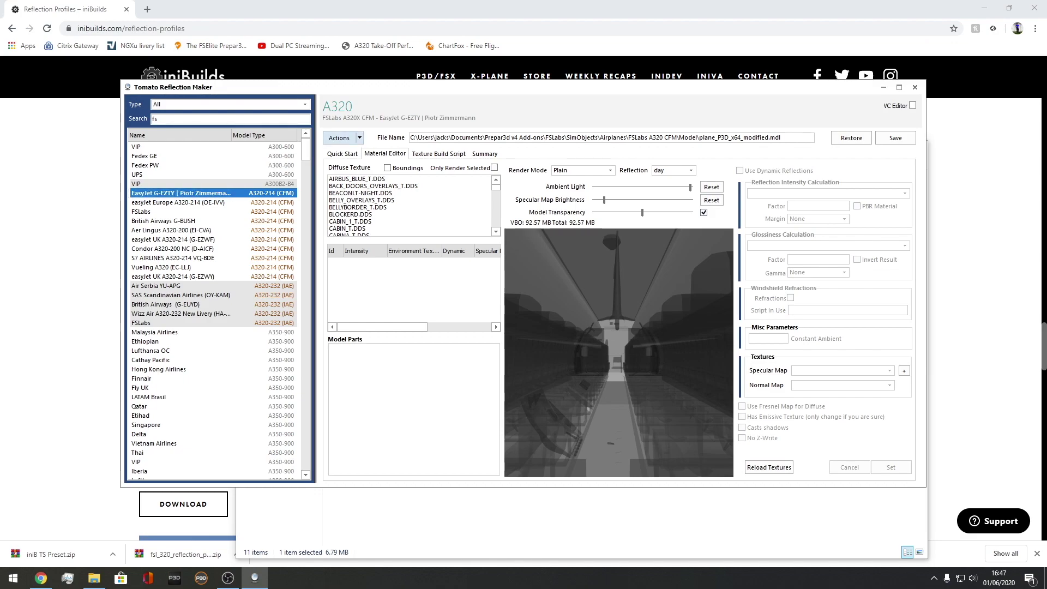
{"action": "left_click", "coordinate": [340, 138]}
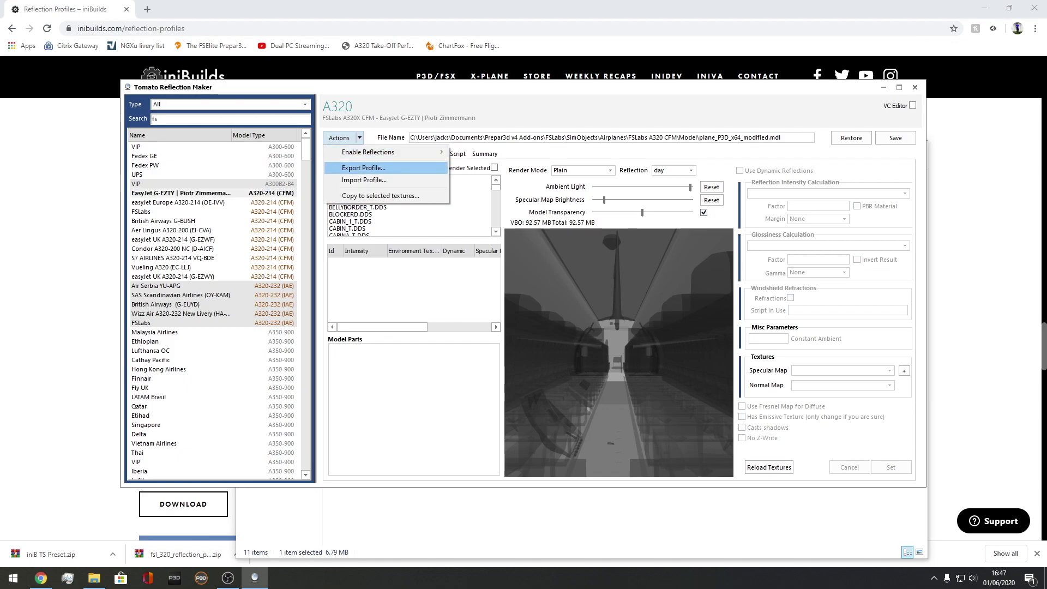
{"action": "left_click", "coordinate": [363, 180]}
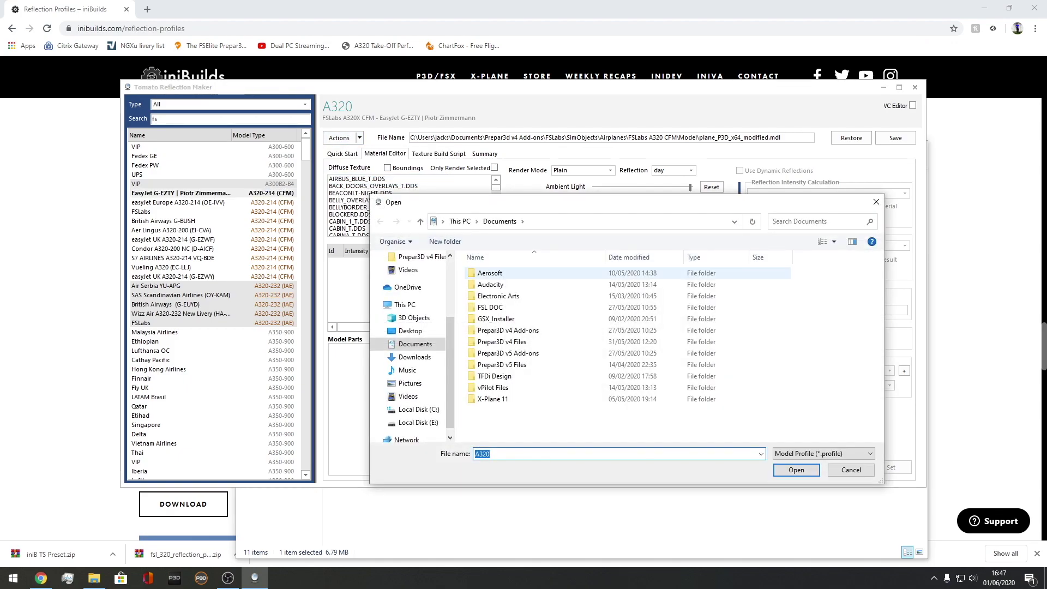
{"action": "left_click", "coordinate": [414, 357]}
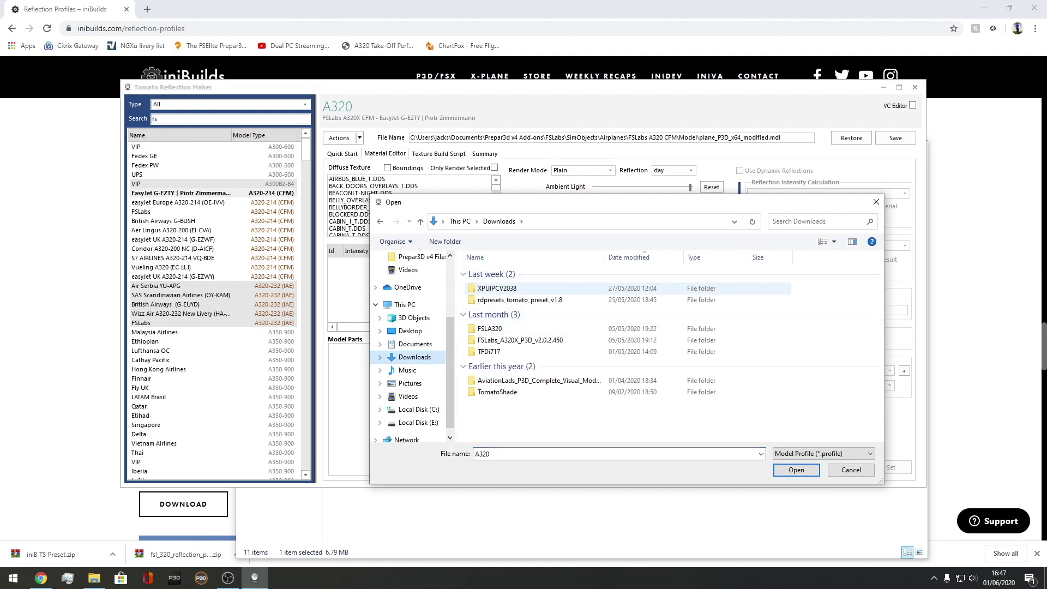
{"action": "double_click", "coordinate": [490, 329]}
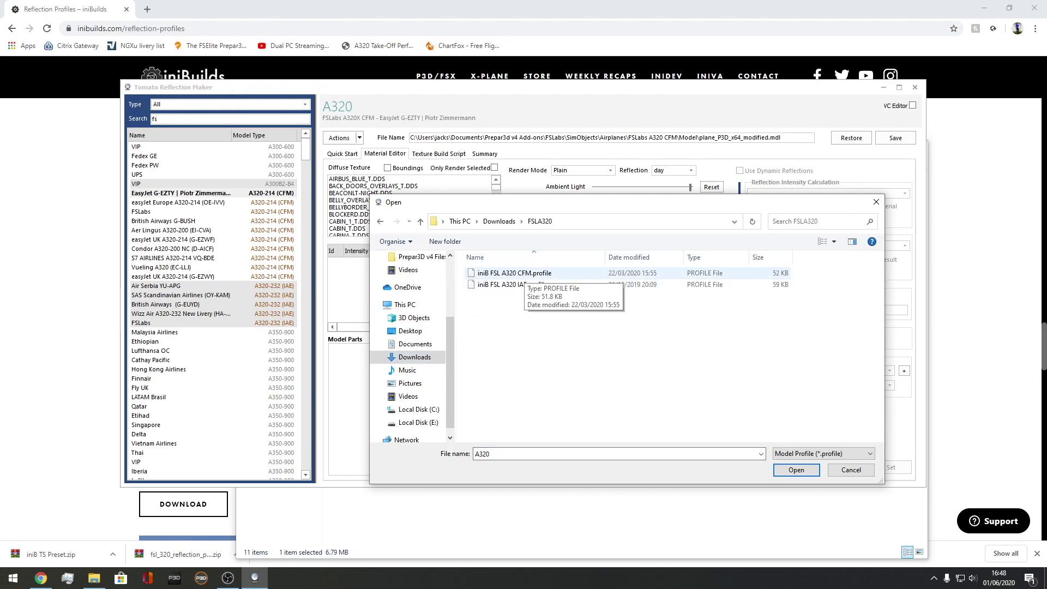
{"action": "left_click", "coordinate": [523, 272]}
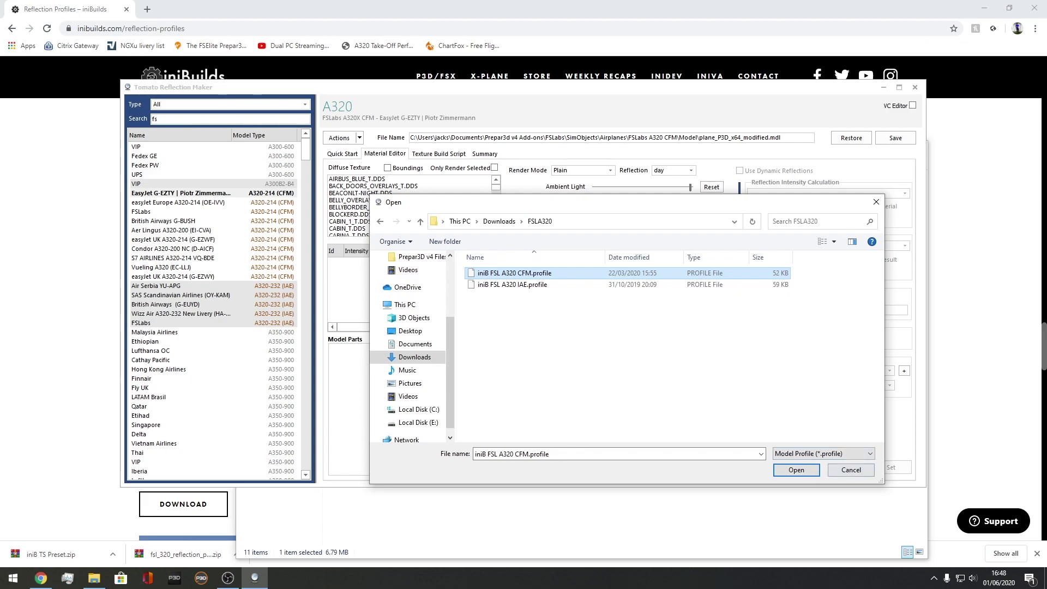
{"action": "left_click", "coordinate": [850, 470]}
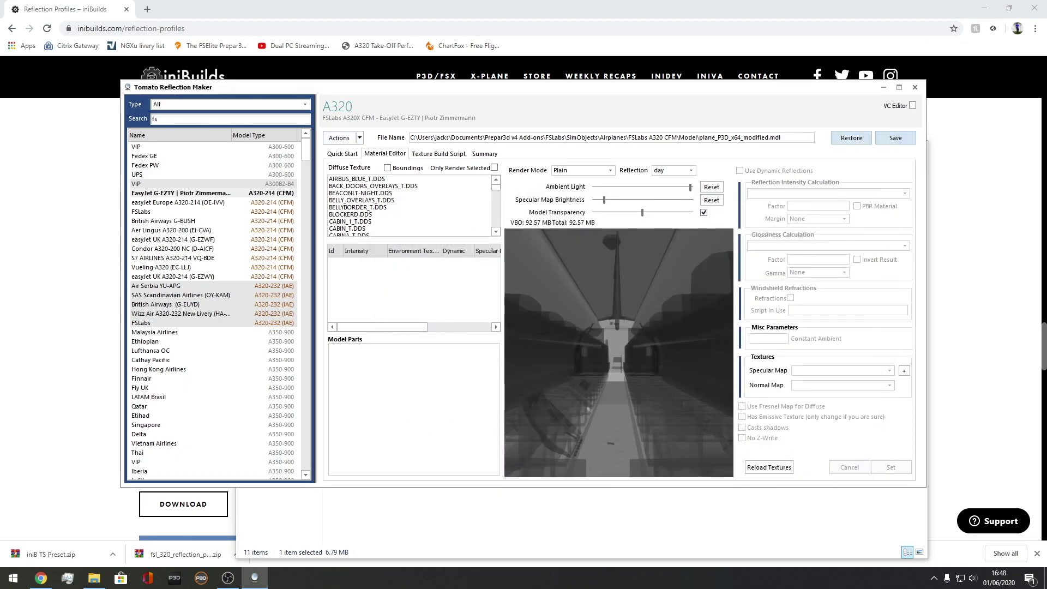
Enable reflections for the A320 model on environment materials and on all materials.
{"action": "left_click", "coordinate": [339, 138]}
{"action": "mouse_move", "coordinate": [368, 152]}
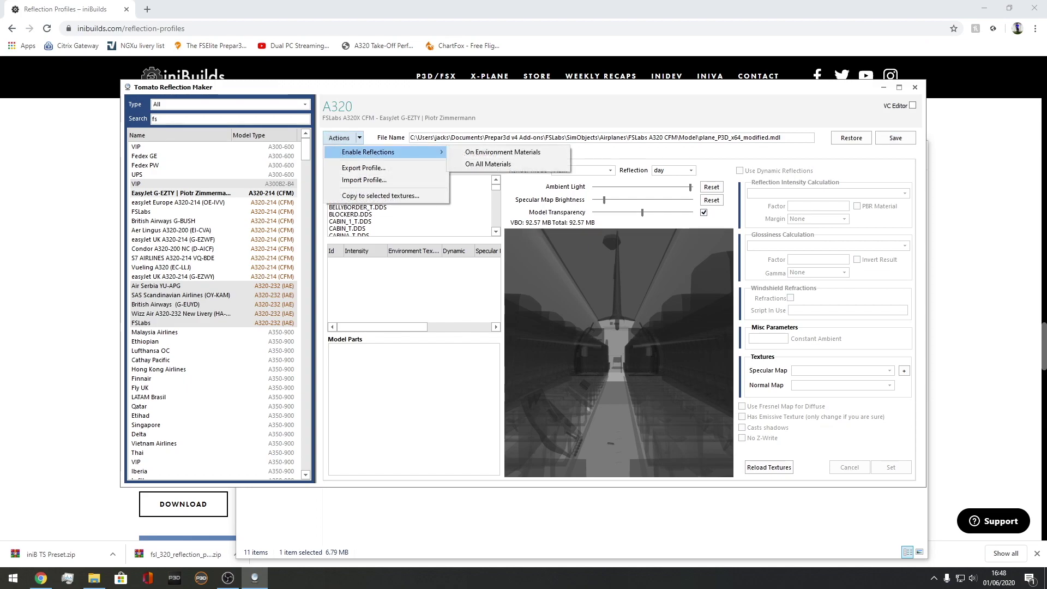
{"action": "left_click", "coordinate": [504, 152]}
{"action": "left_click", "coordinate": [339, 137]}
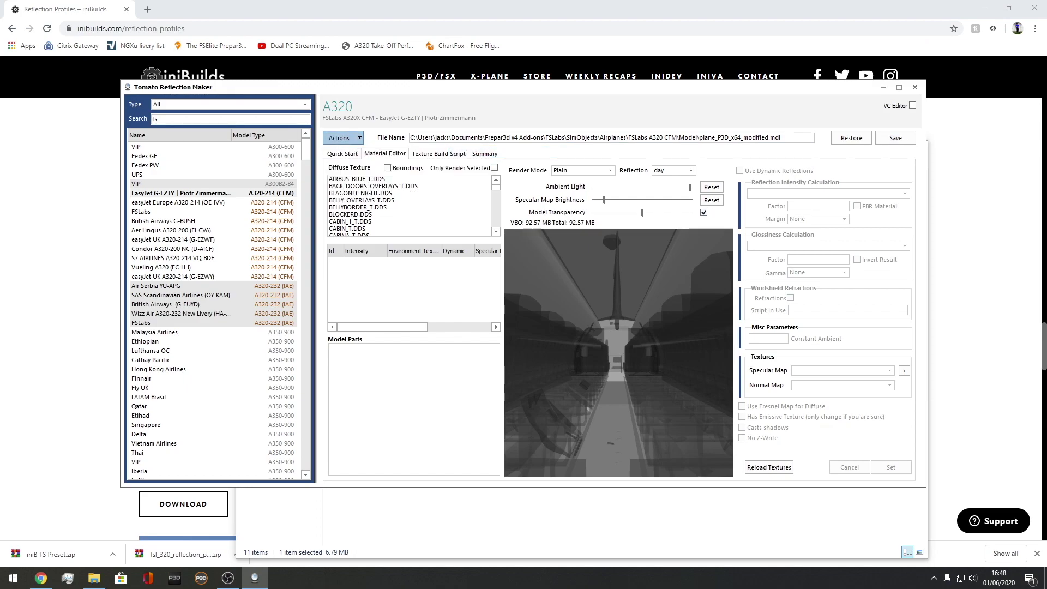
{"action": "mouse_move", "coordinate": [381, 152]}
{"action": "left_click", "coordinate": [488, 163]}
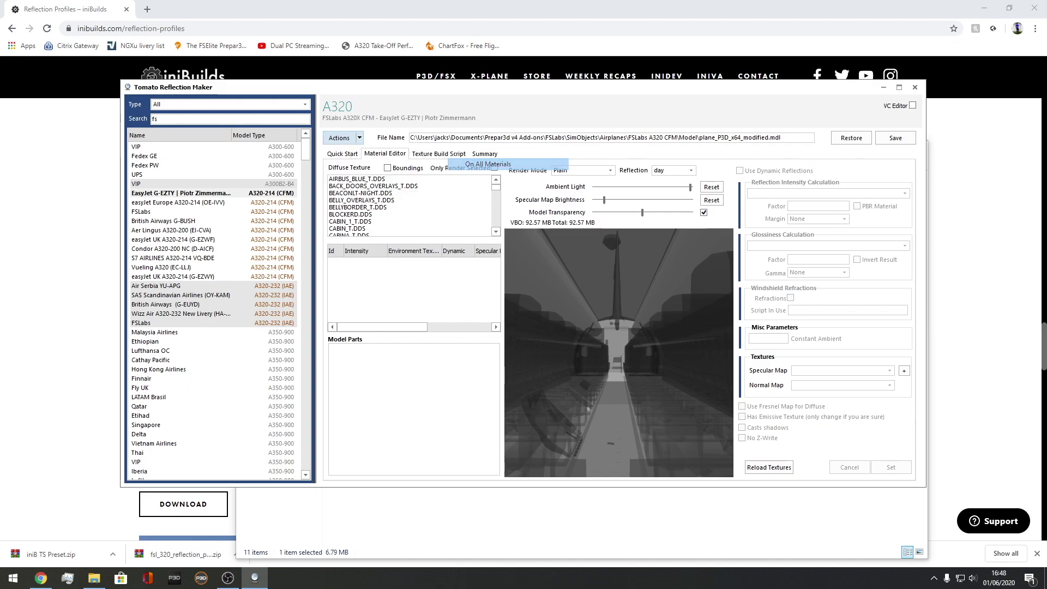